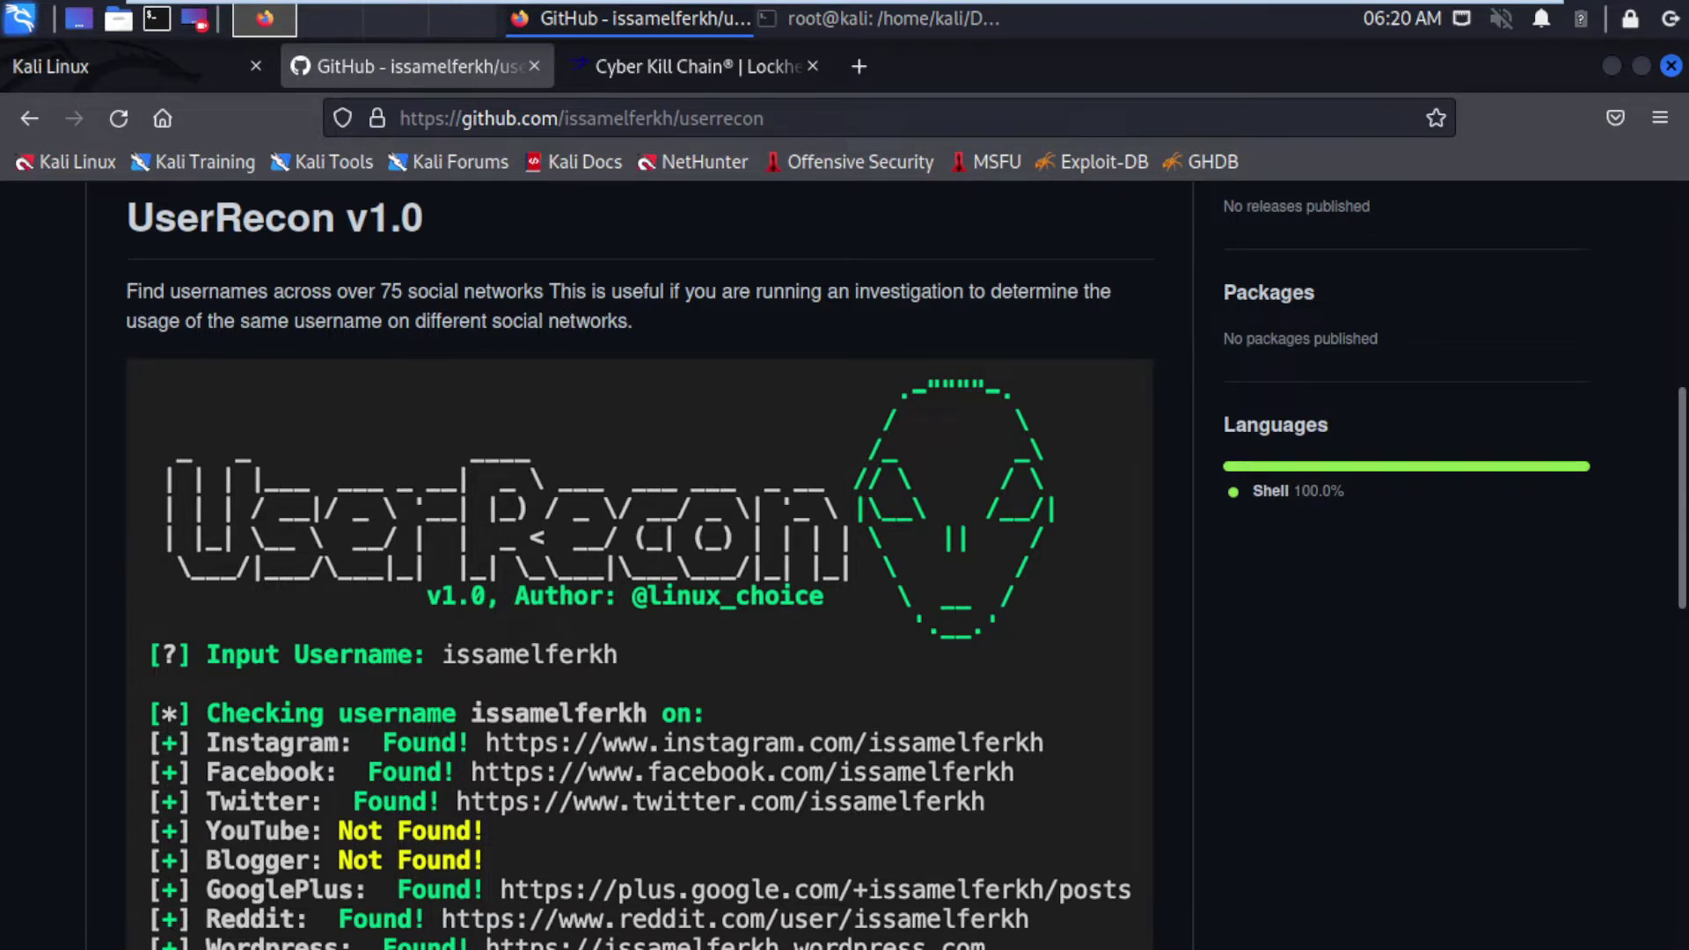
# - Copy the userrecon repository's HTTPS clone URL from GitHub and bring the terminal forward
pyautogui.click(674, 66)
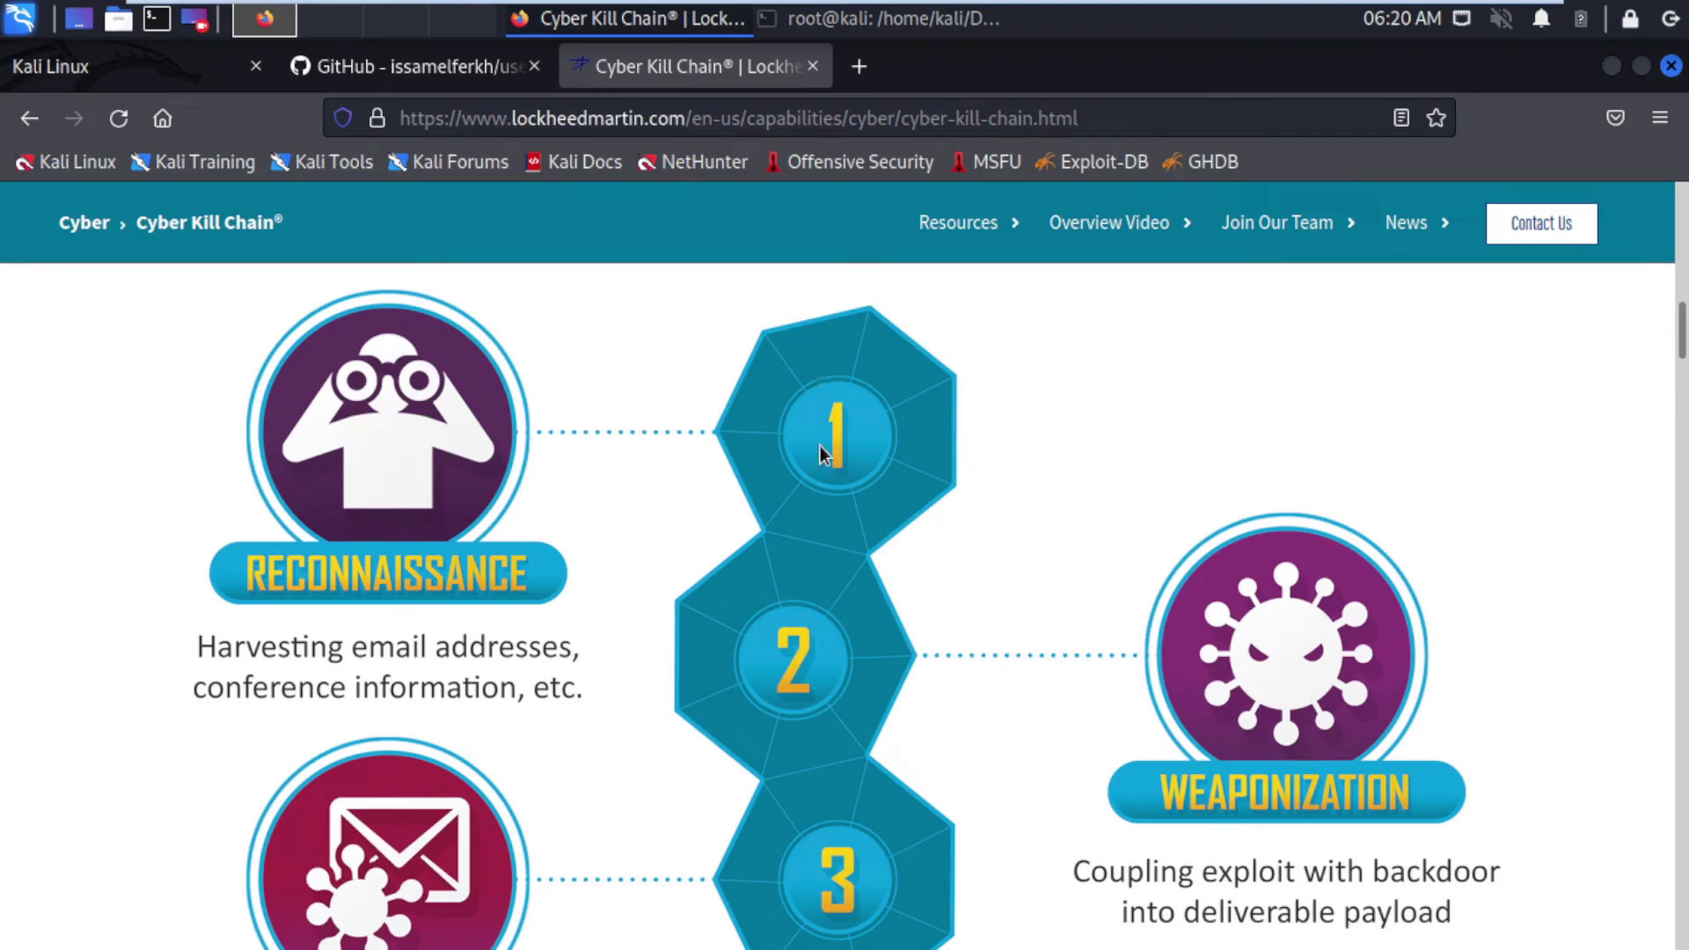
pyautogui.scroll(-4, 809, 461)
pyautogui.scroll(-4, 808, 461)
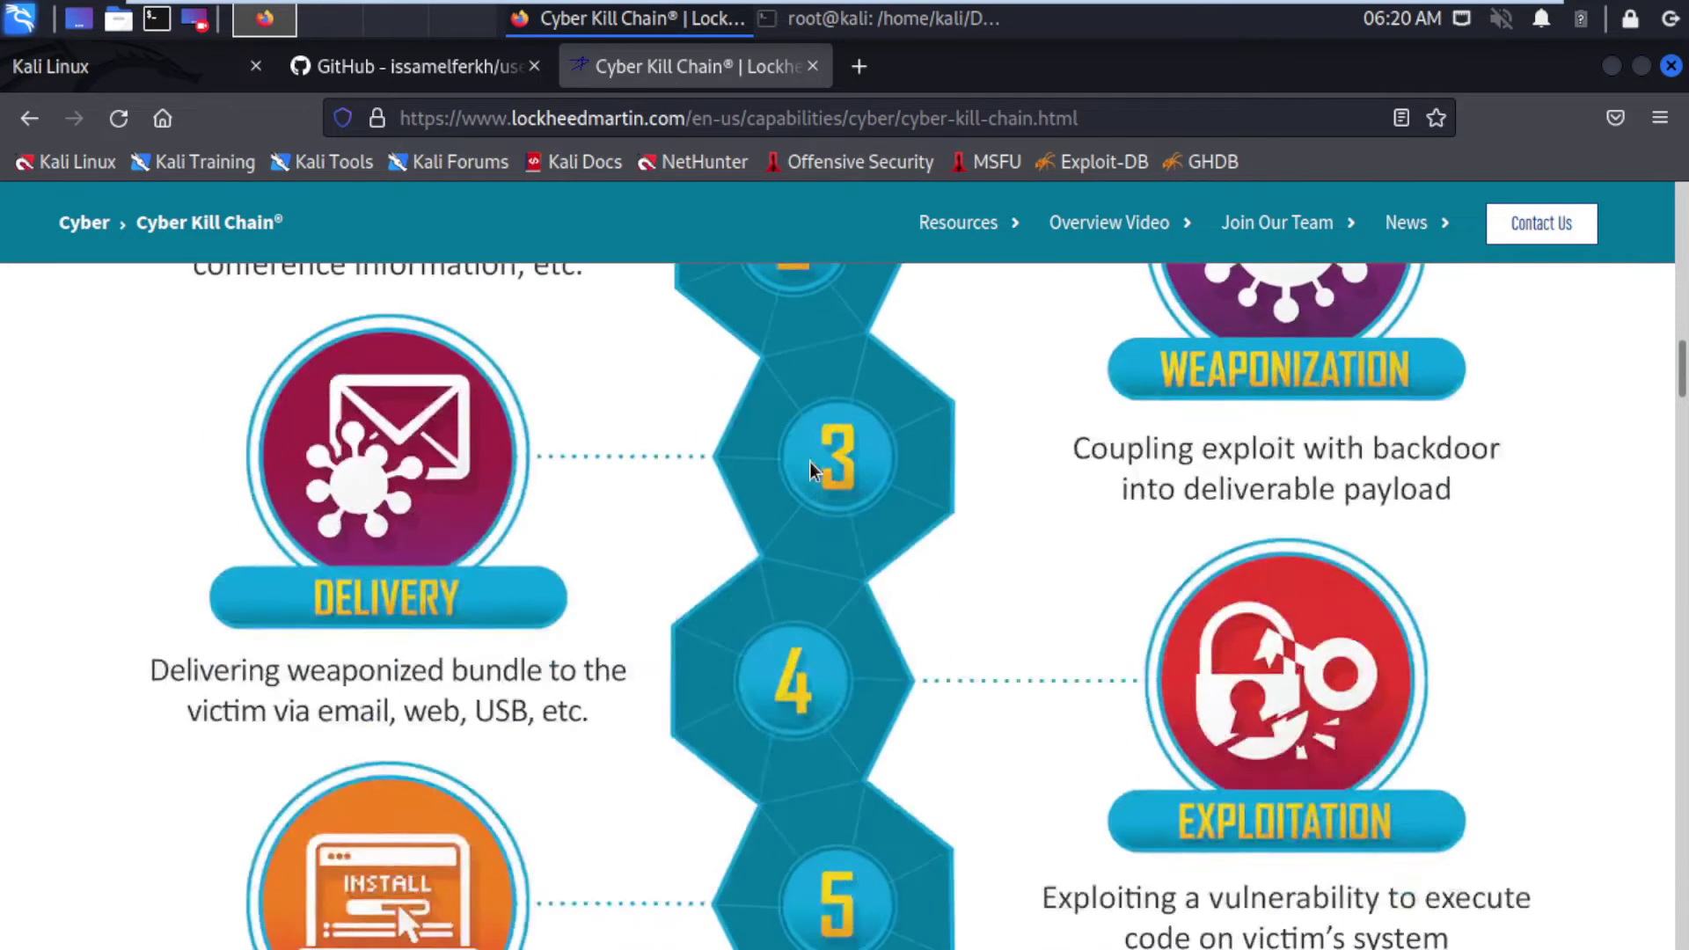
pyautogui.scroll(-4, 809, 461)
pyautogui.scroll(5, 832, 463)
pyautogui.scroll(5, 836, 476)
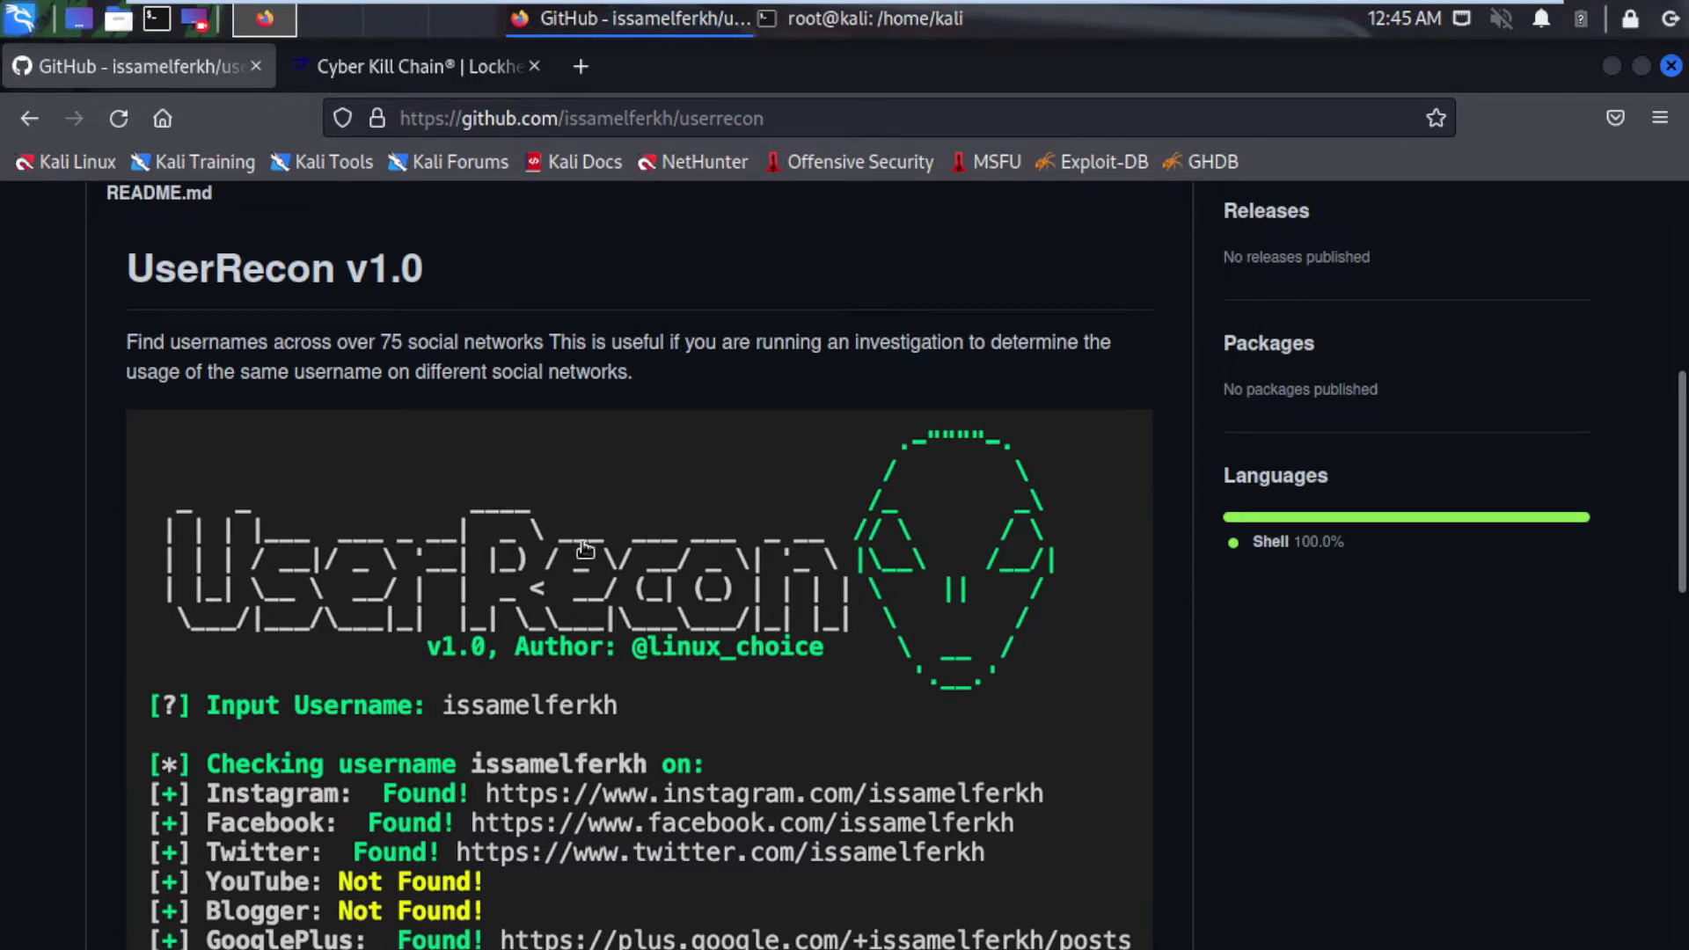
pyautogui.scroll(3, 851, 376)
pyautogui.scroll(3, 912, 423)
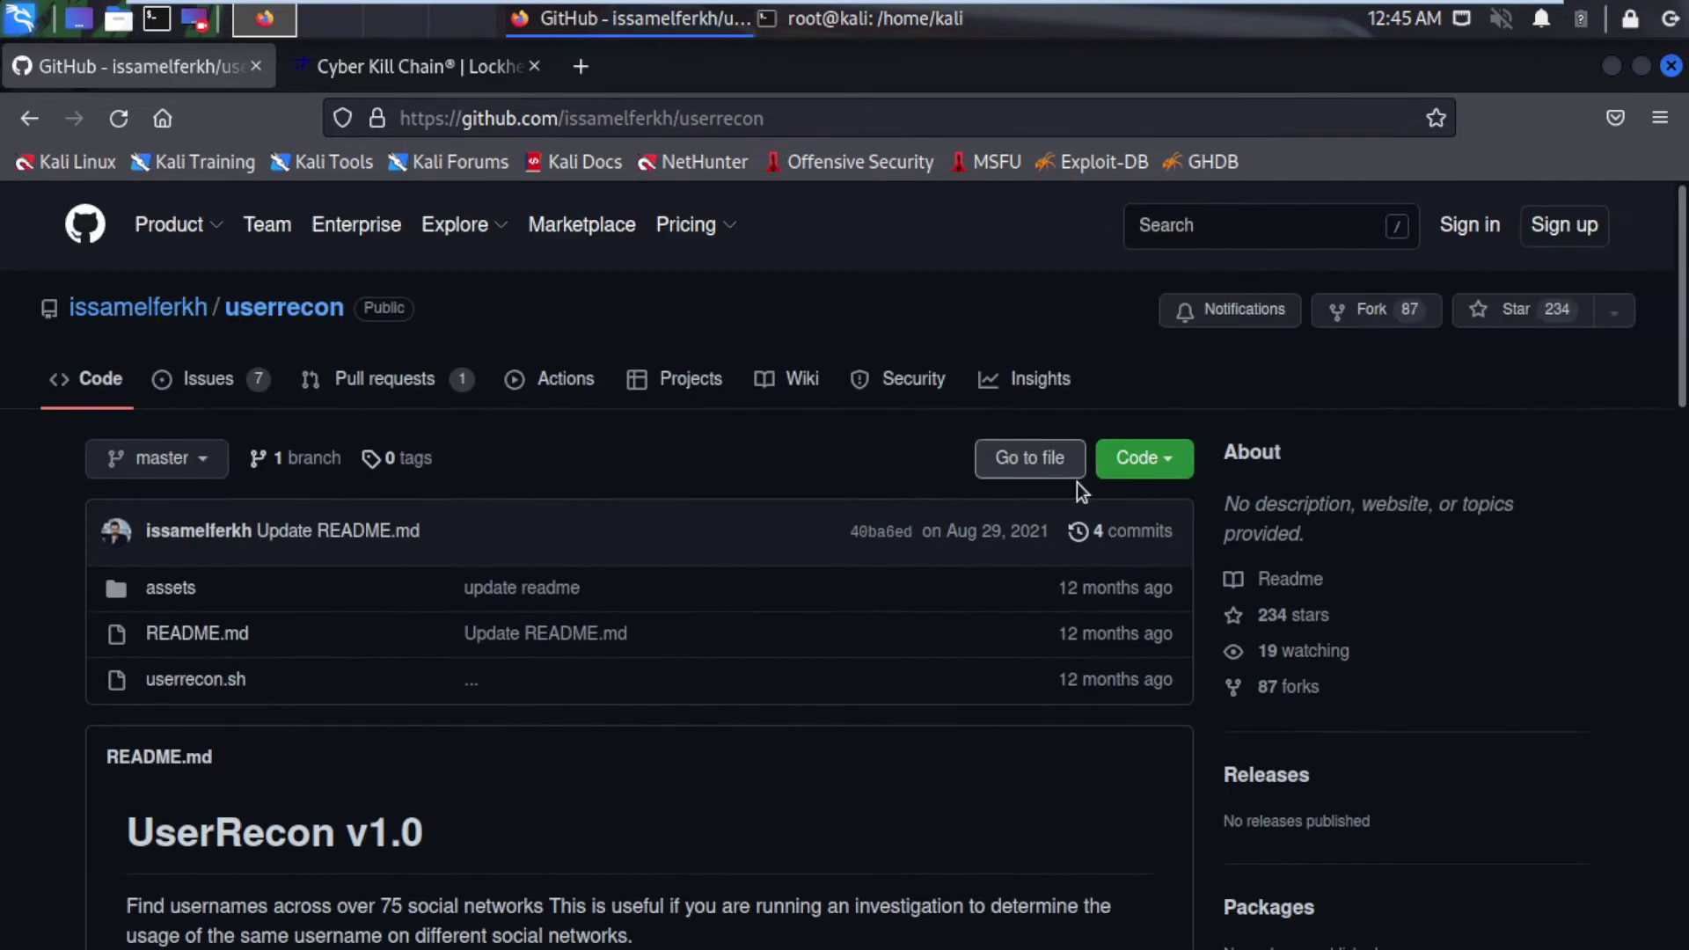
pyautogui.click(1143, 458)
pyautogui.click(1140, 635)
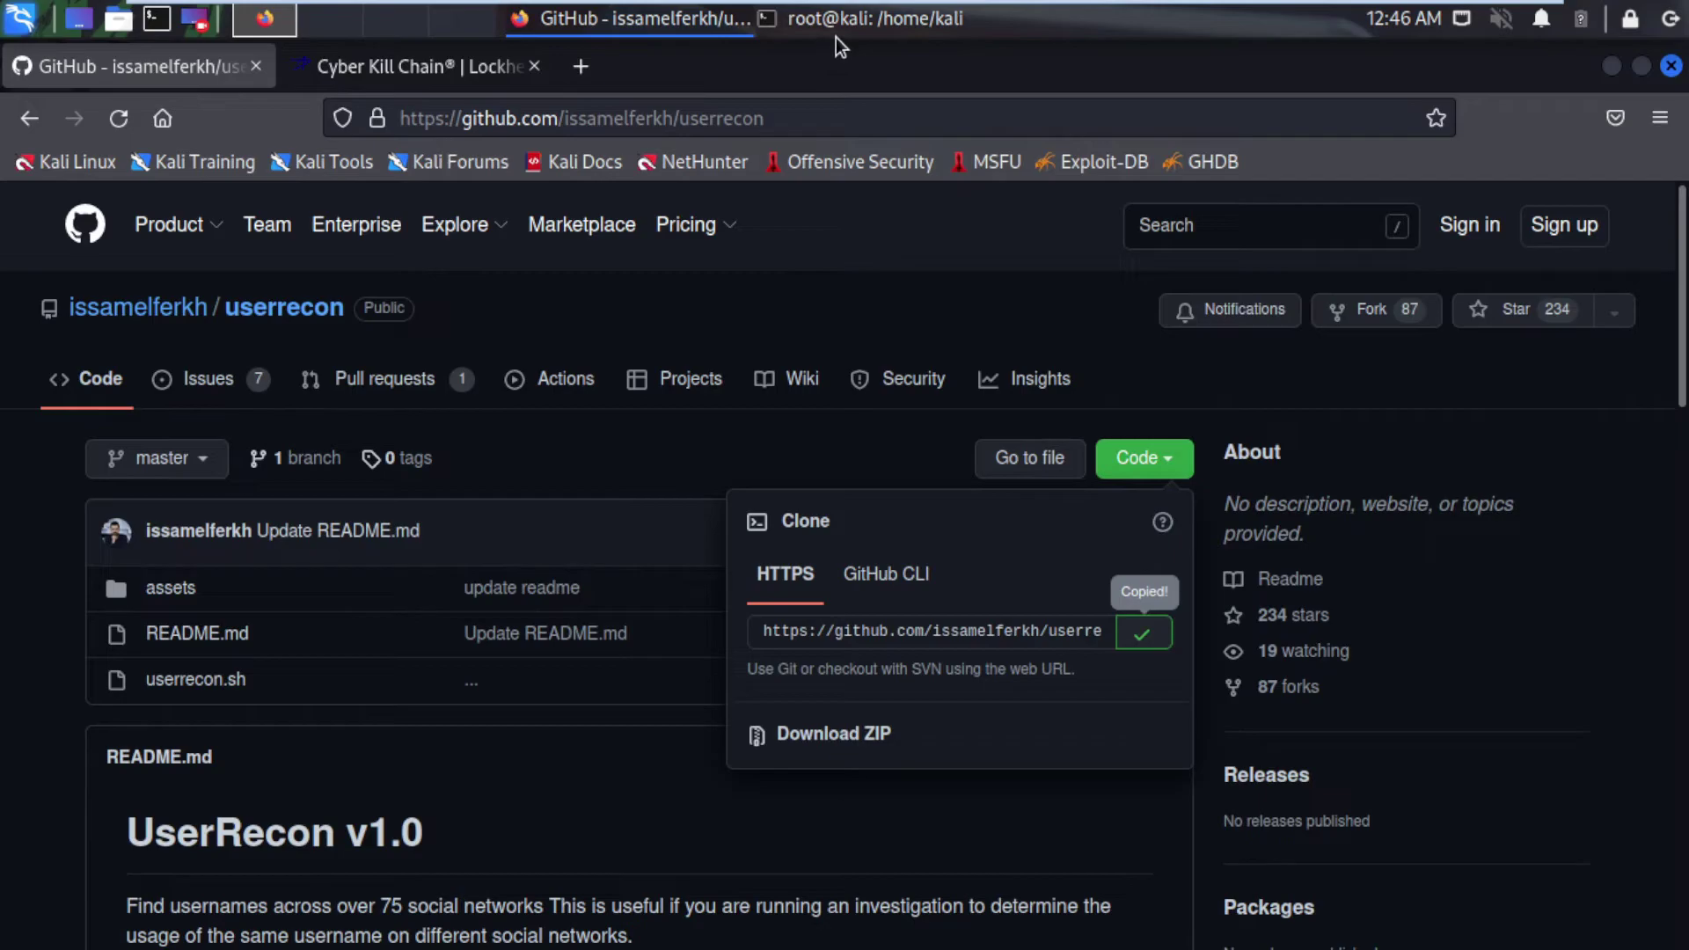
pyautogui.click(871, 19)
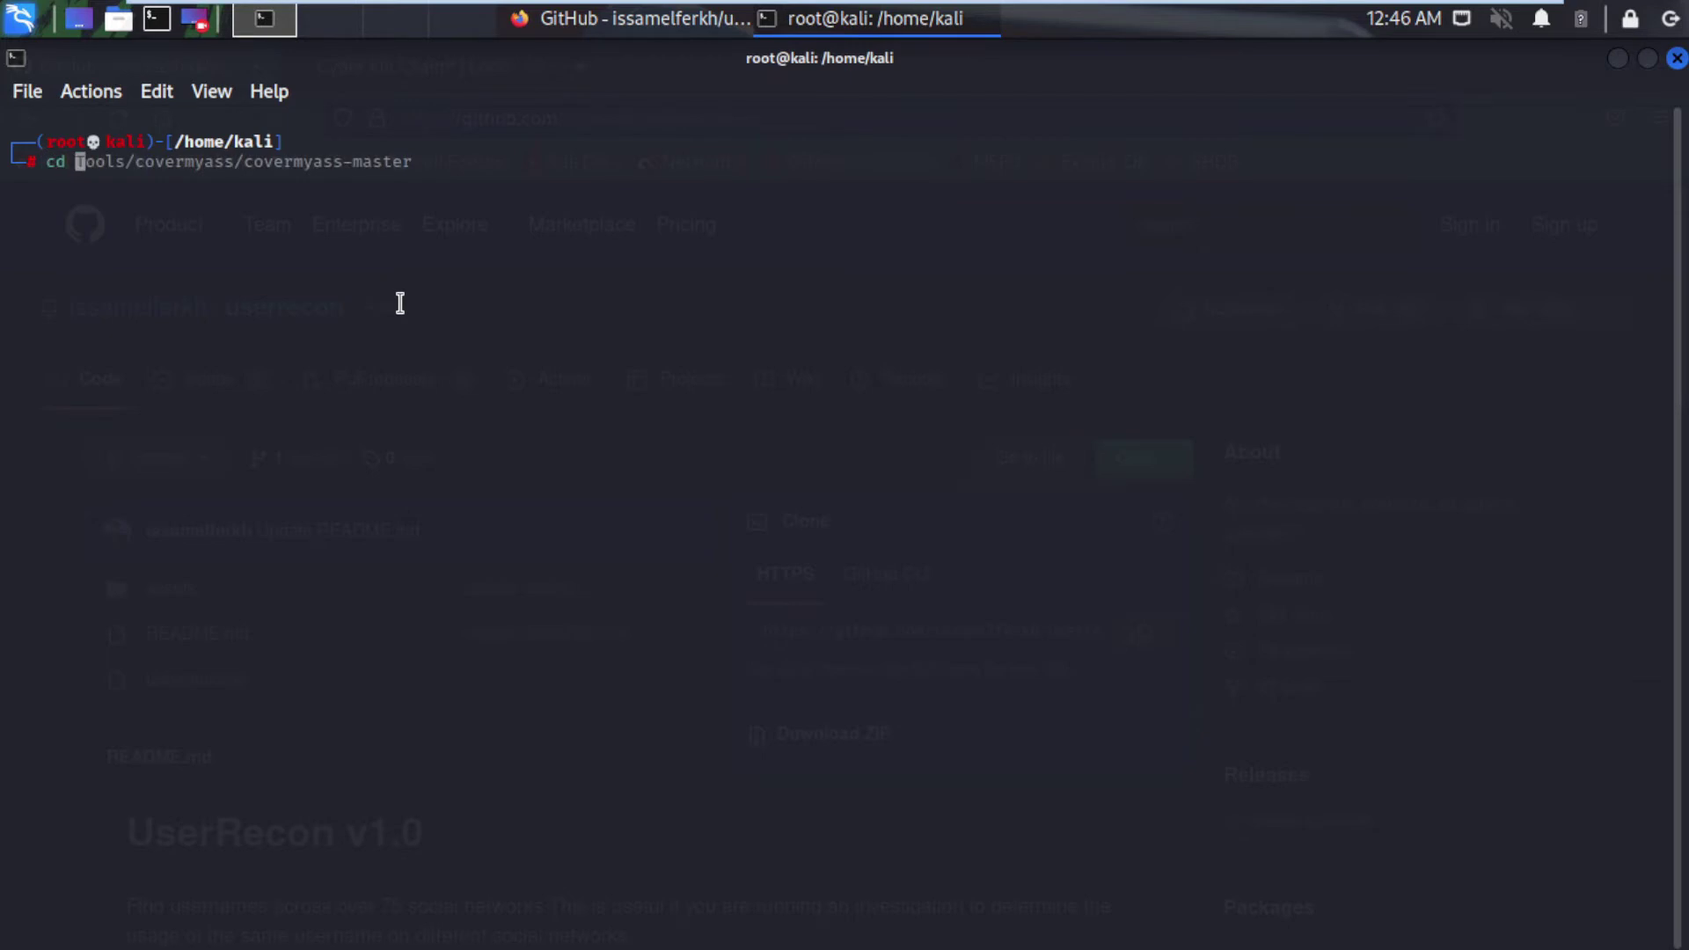
pyautogui.write('Des')
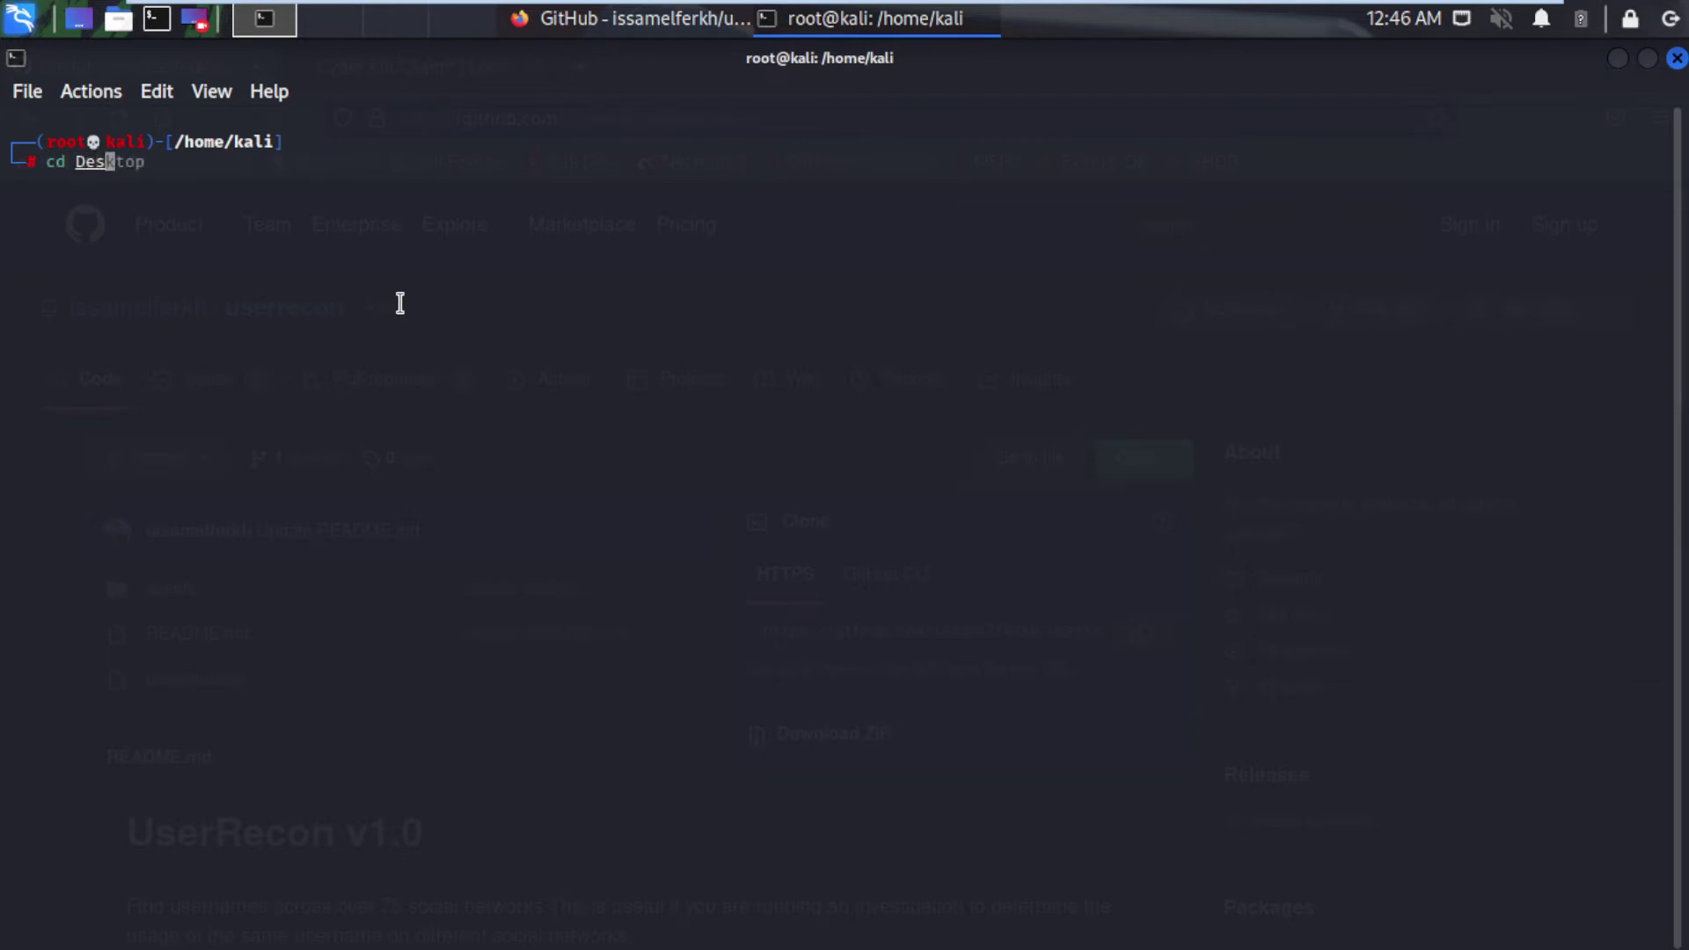
# - Move into Desktop and run git clone with the pasted userrecon URL
pyautogui.press('Tab')
pyautogui.press('Return')
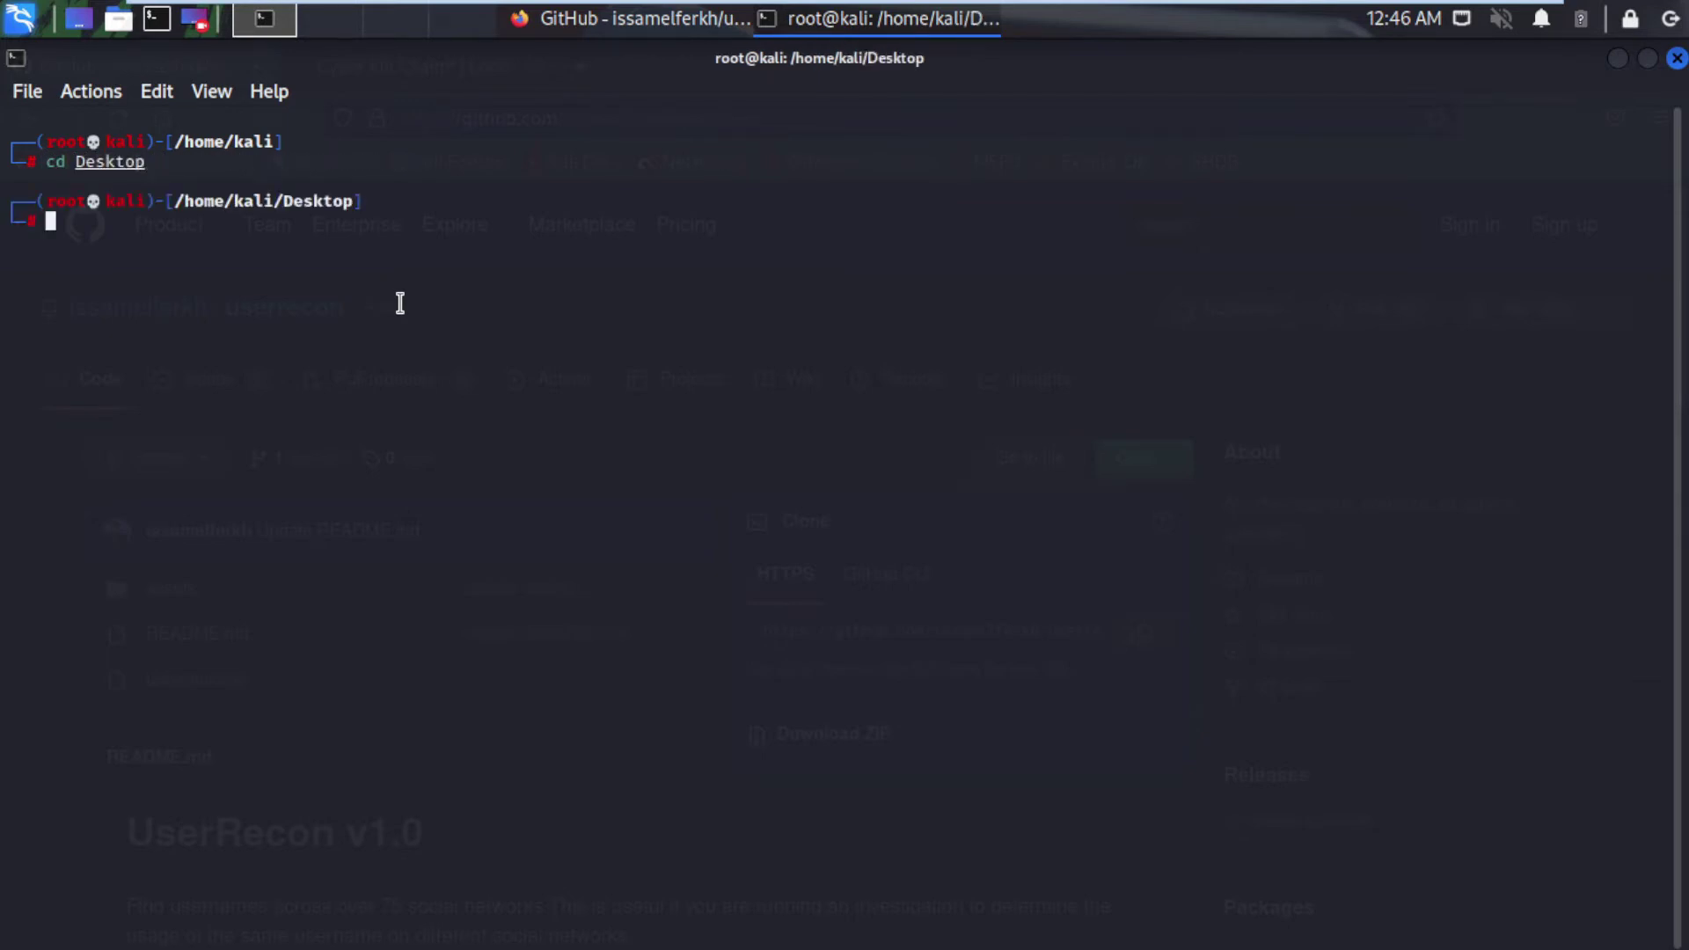
pyautogui.write('git clon')
pyautogui.write('e')
pyautogui.rightClick(399, 305)
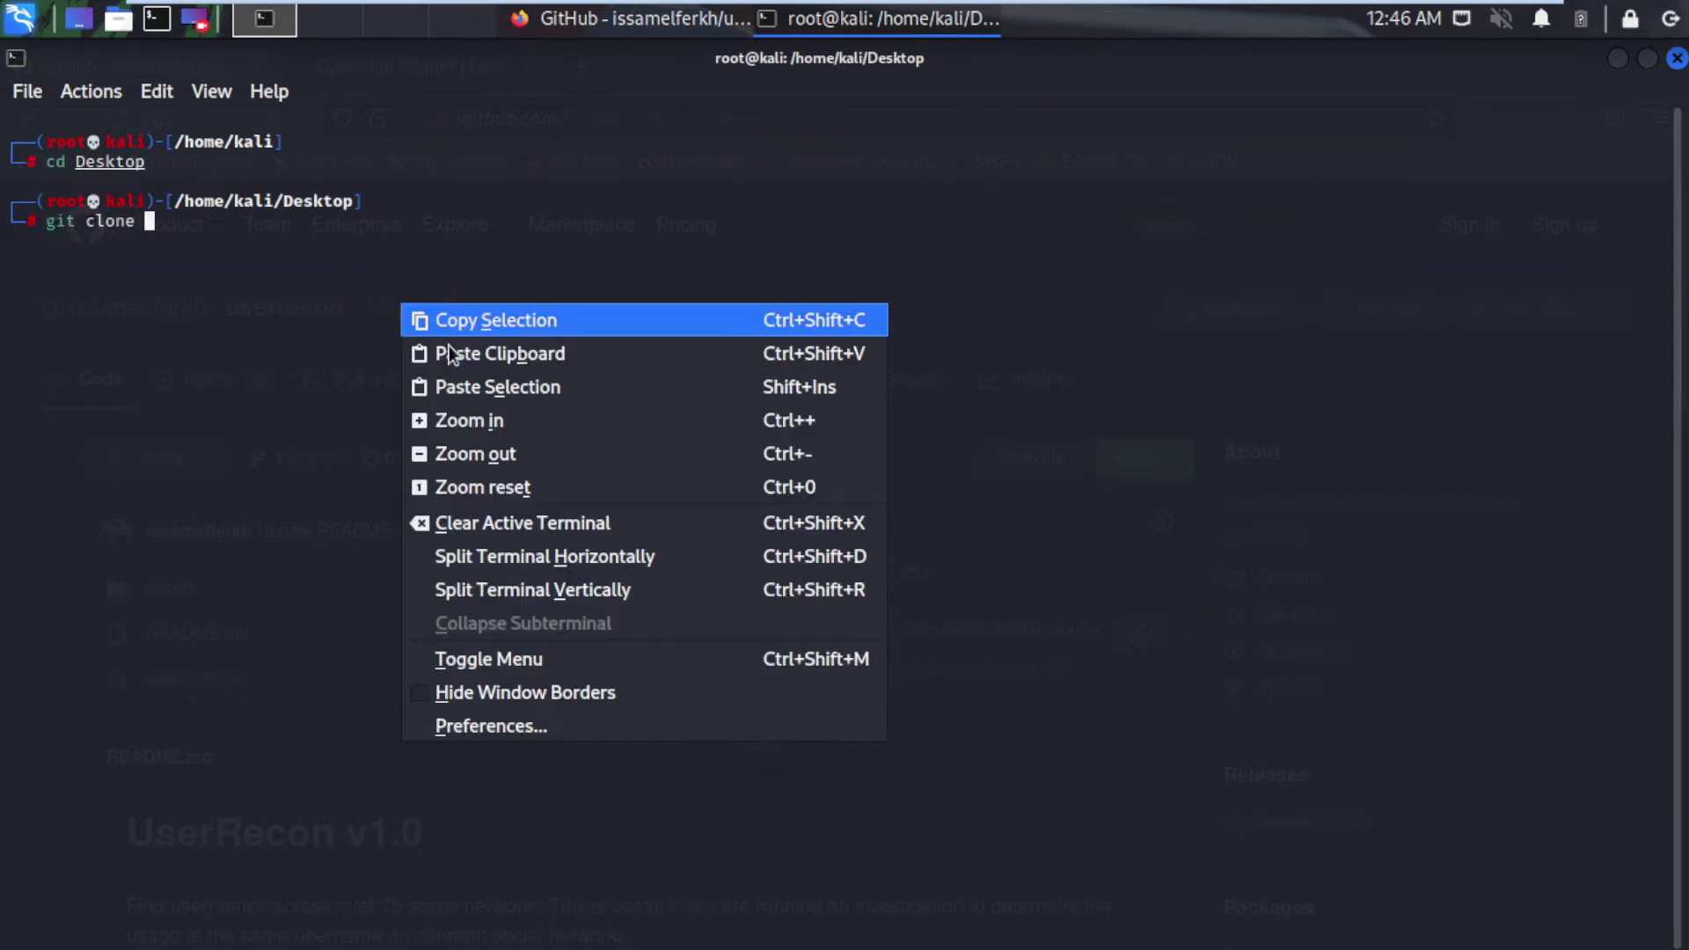
pyautogui.click(499, 353)
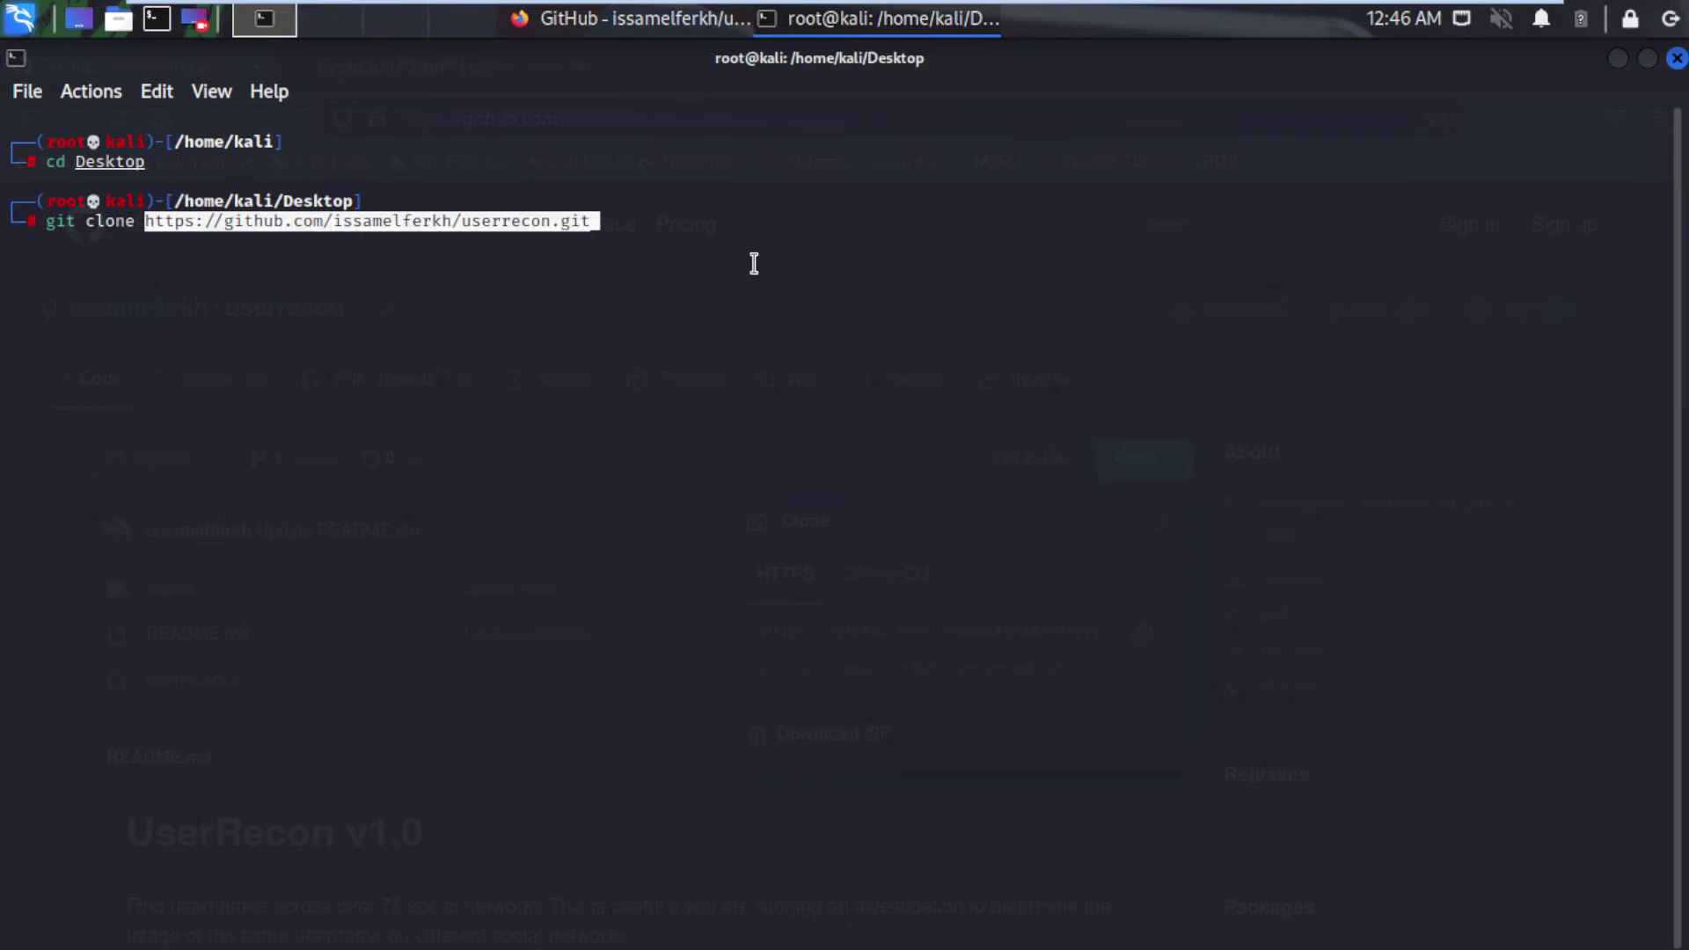
pyautogui.press('Return')
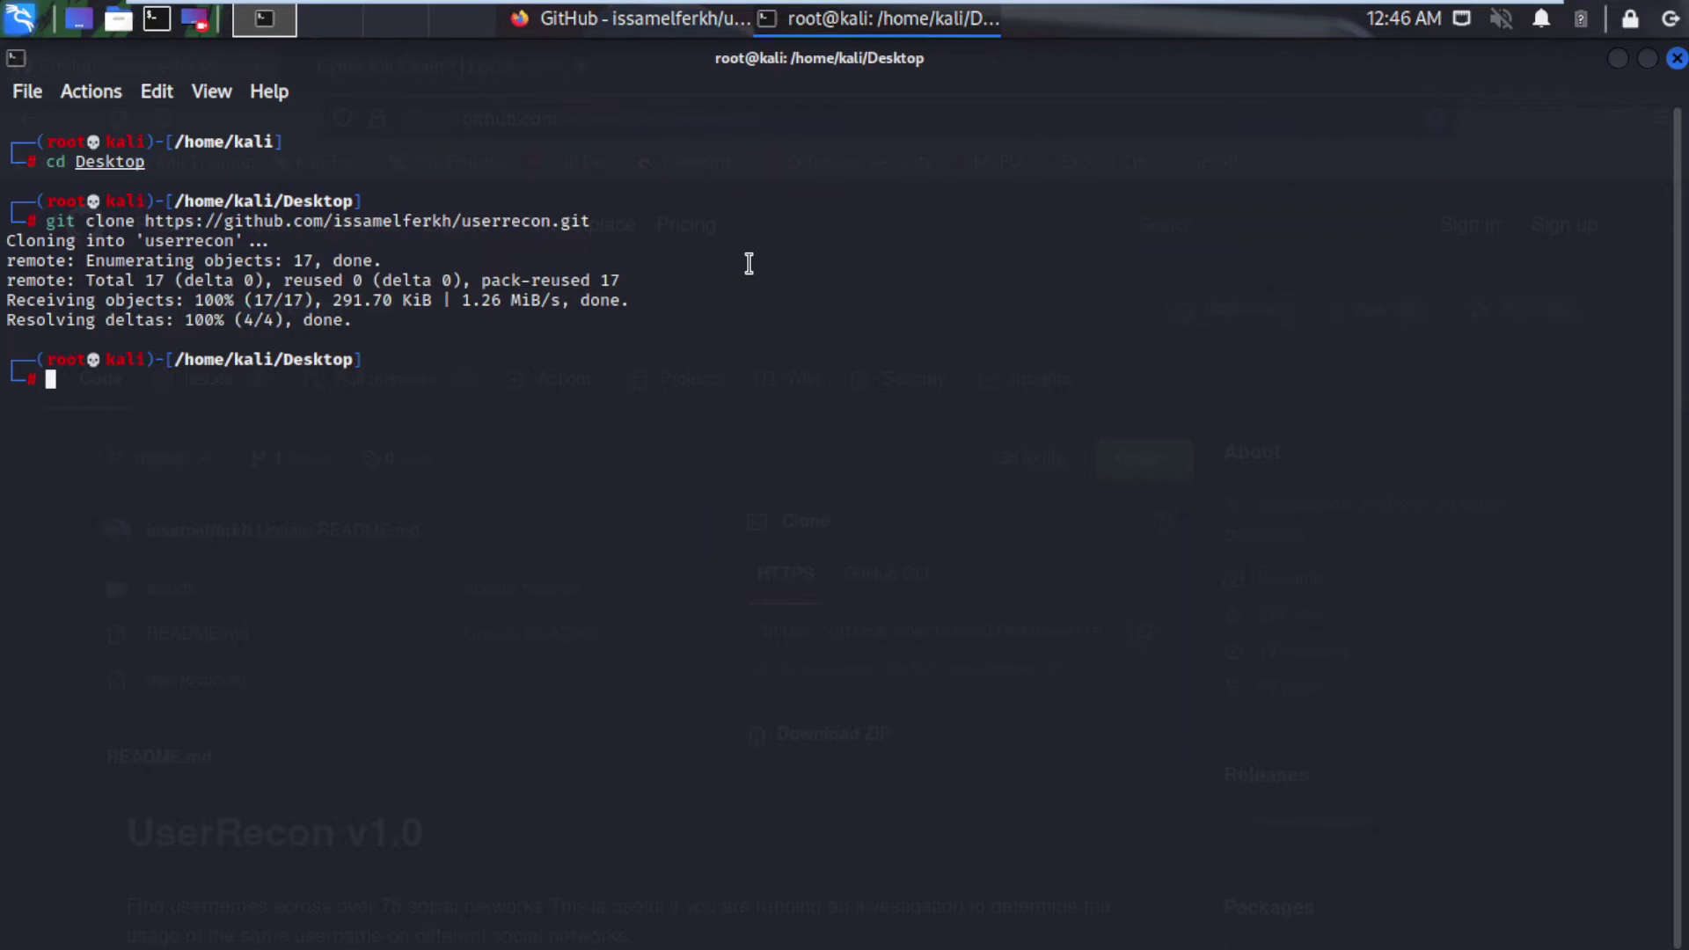
pyautogui.write('ls')
# - List Desktop, enter the userrecon folder, list its files, and run ./userrecon.sh
pyautogui.press('Return')
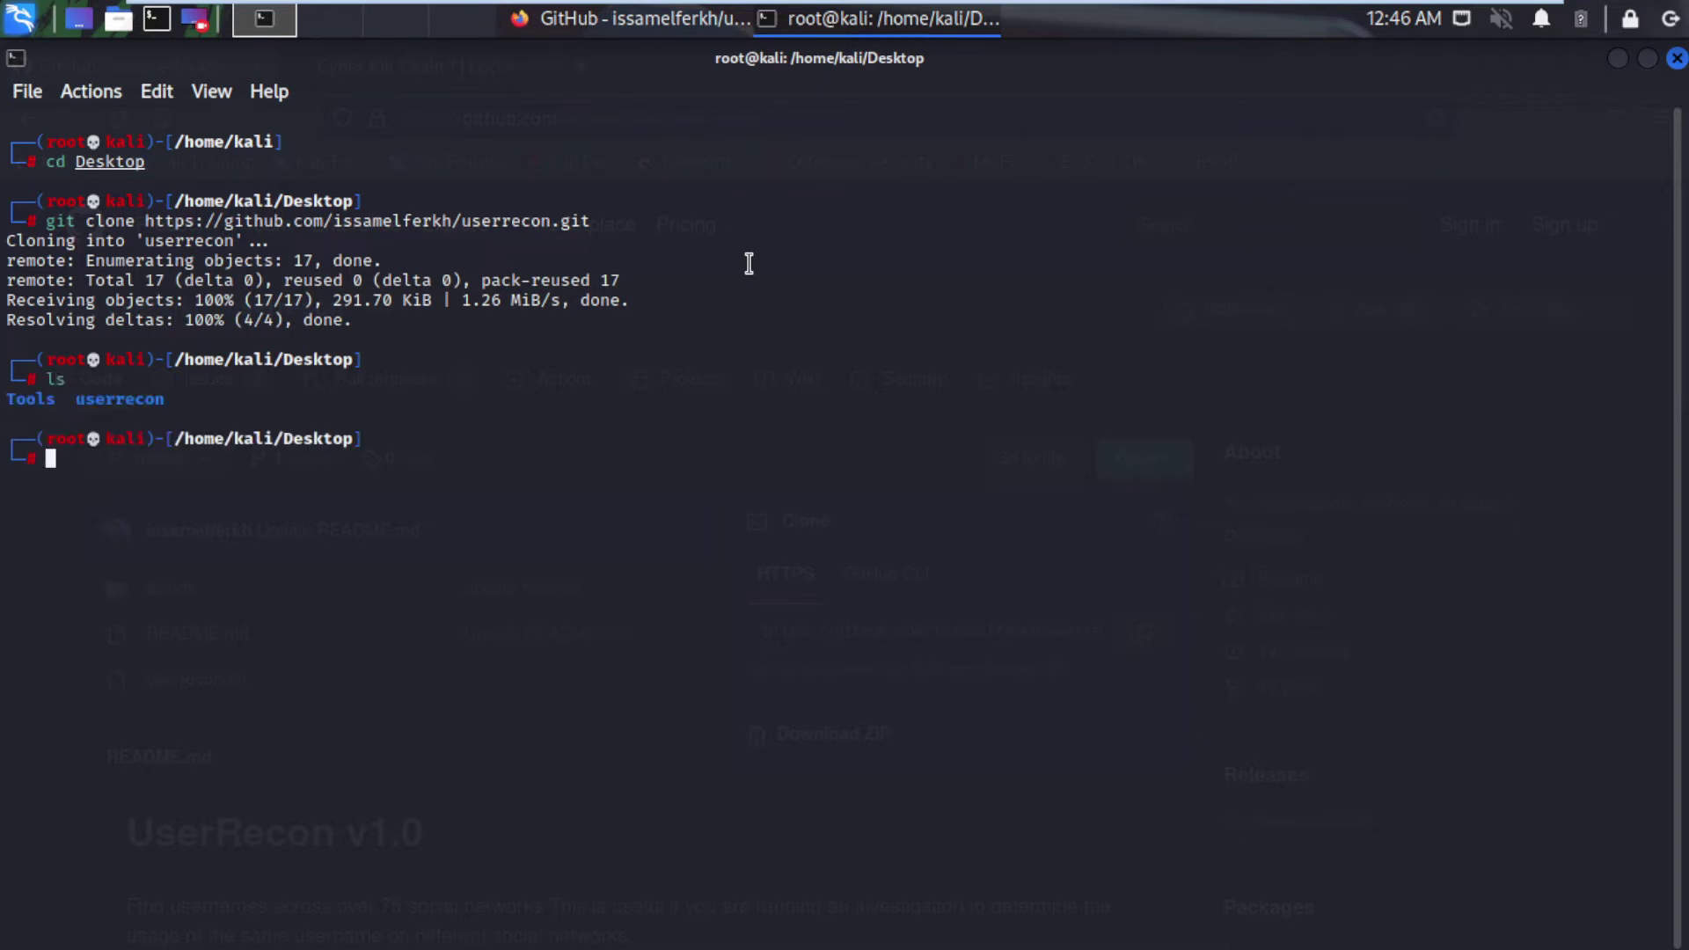
pyautogui.write('cd user')
pyautogui.press('Tab')
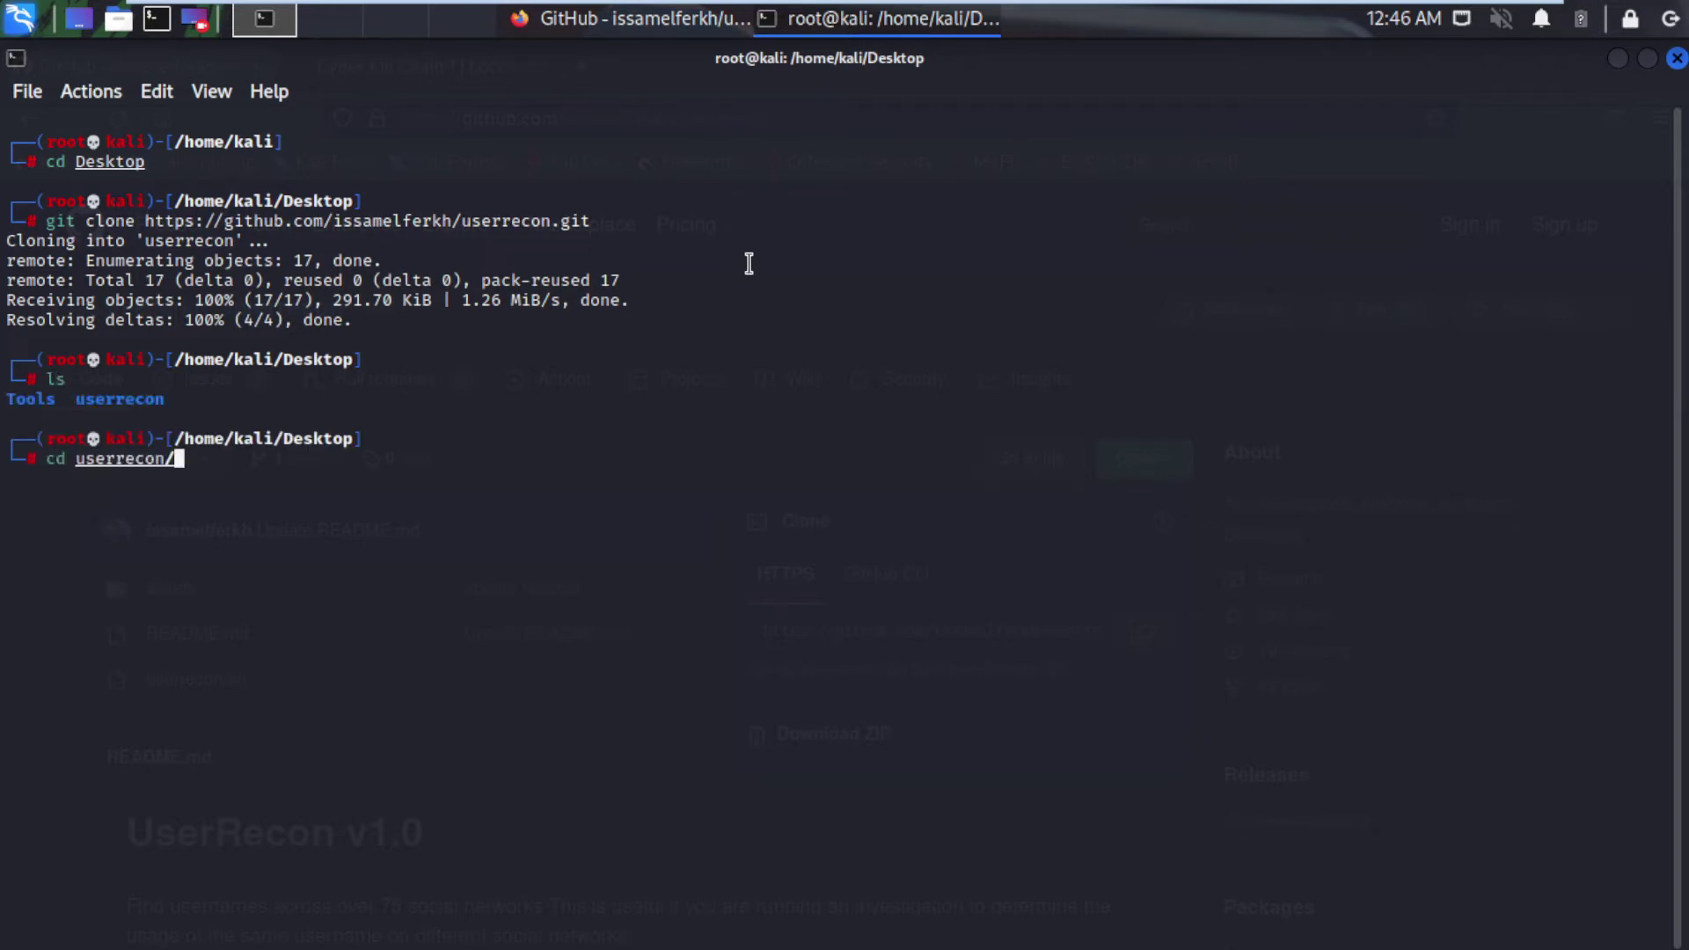
pyautogui.press('BackSpace')
pyautogui.press('Return')
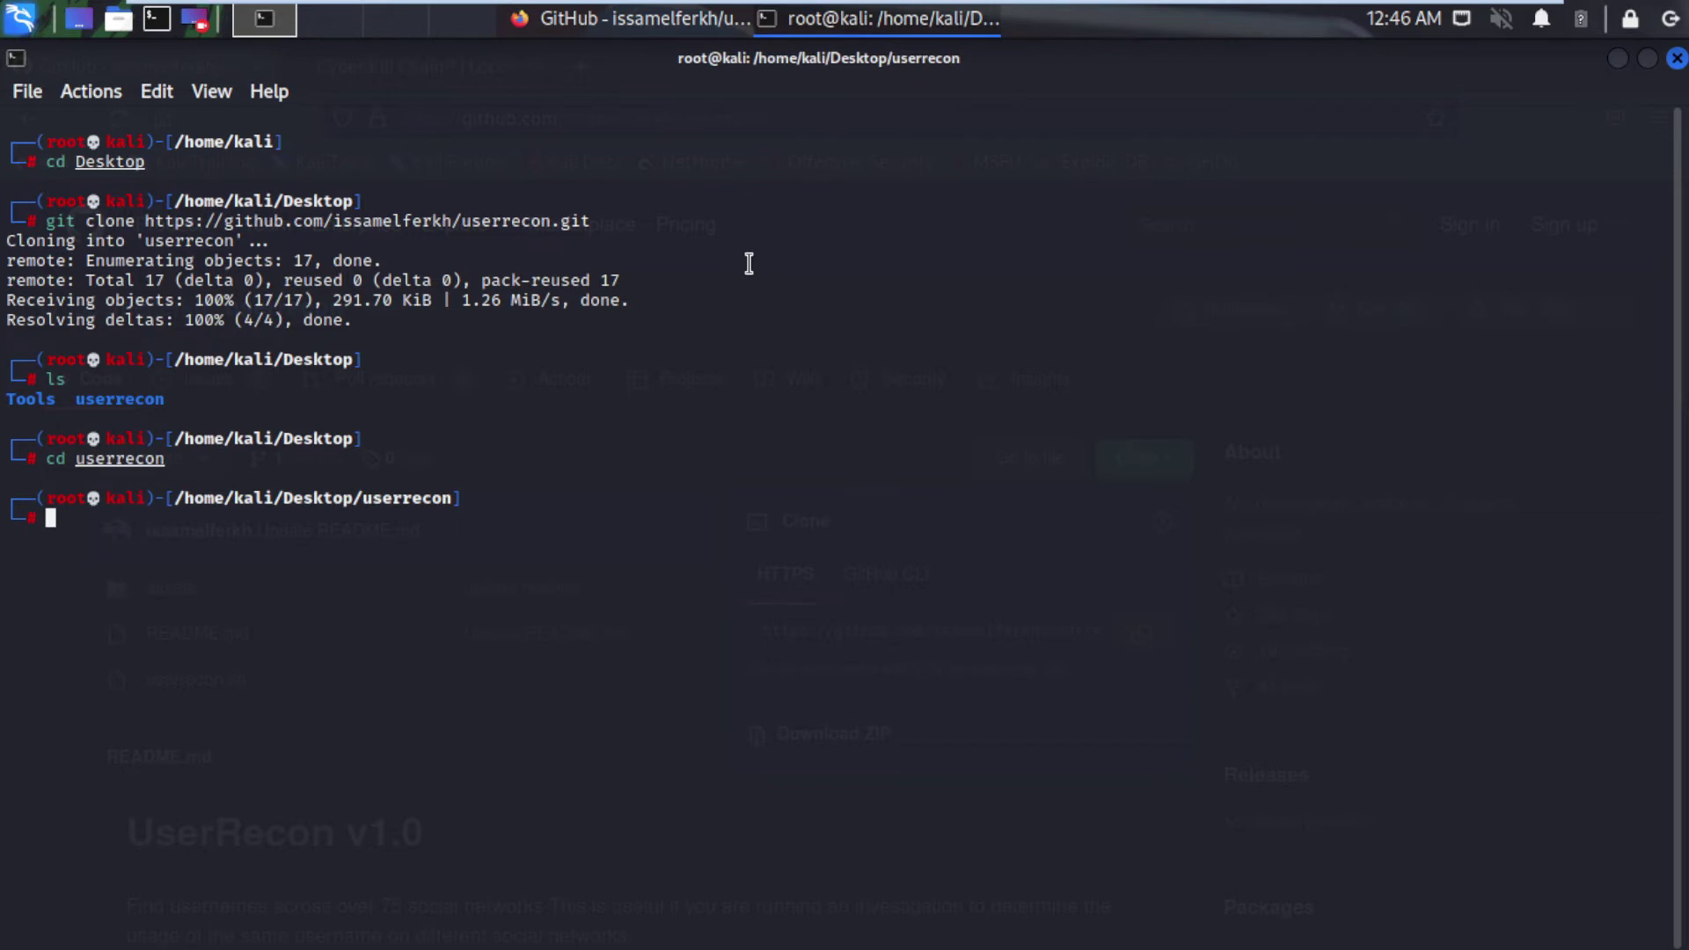
pyautogui.write('ls')
pyautogui.press('Return')
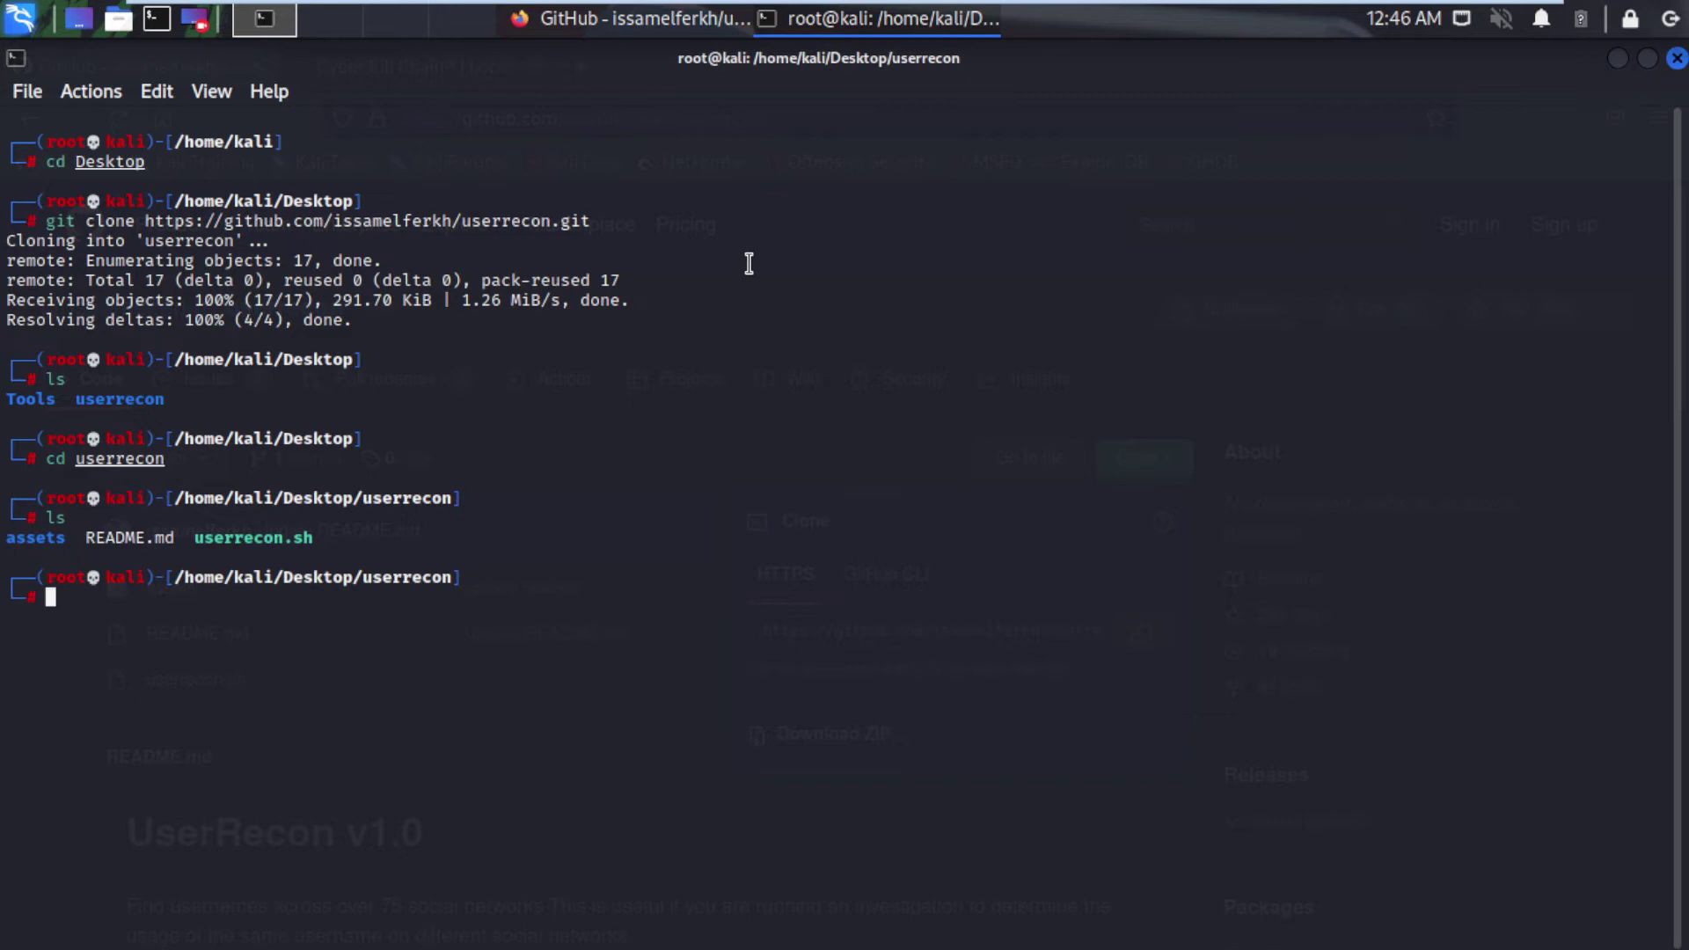
pyautogui.write('./')
pyautogui.write('user')
pyautogui.write('recon.sh')
pyautogui.press('BackSpace')
pyautogui.press('BackSpace')
pyautogui.write('sh')
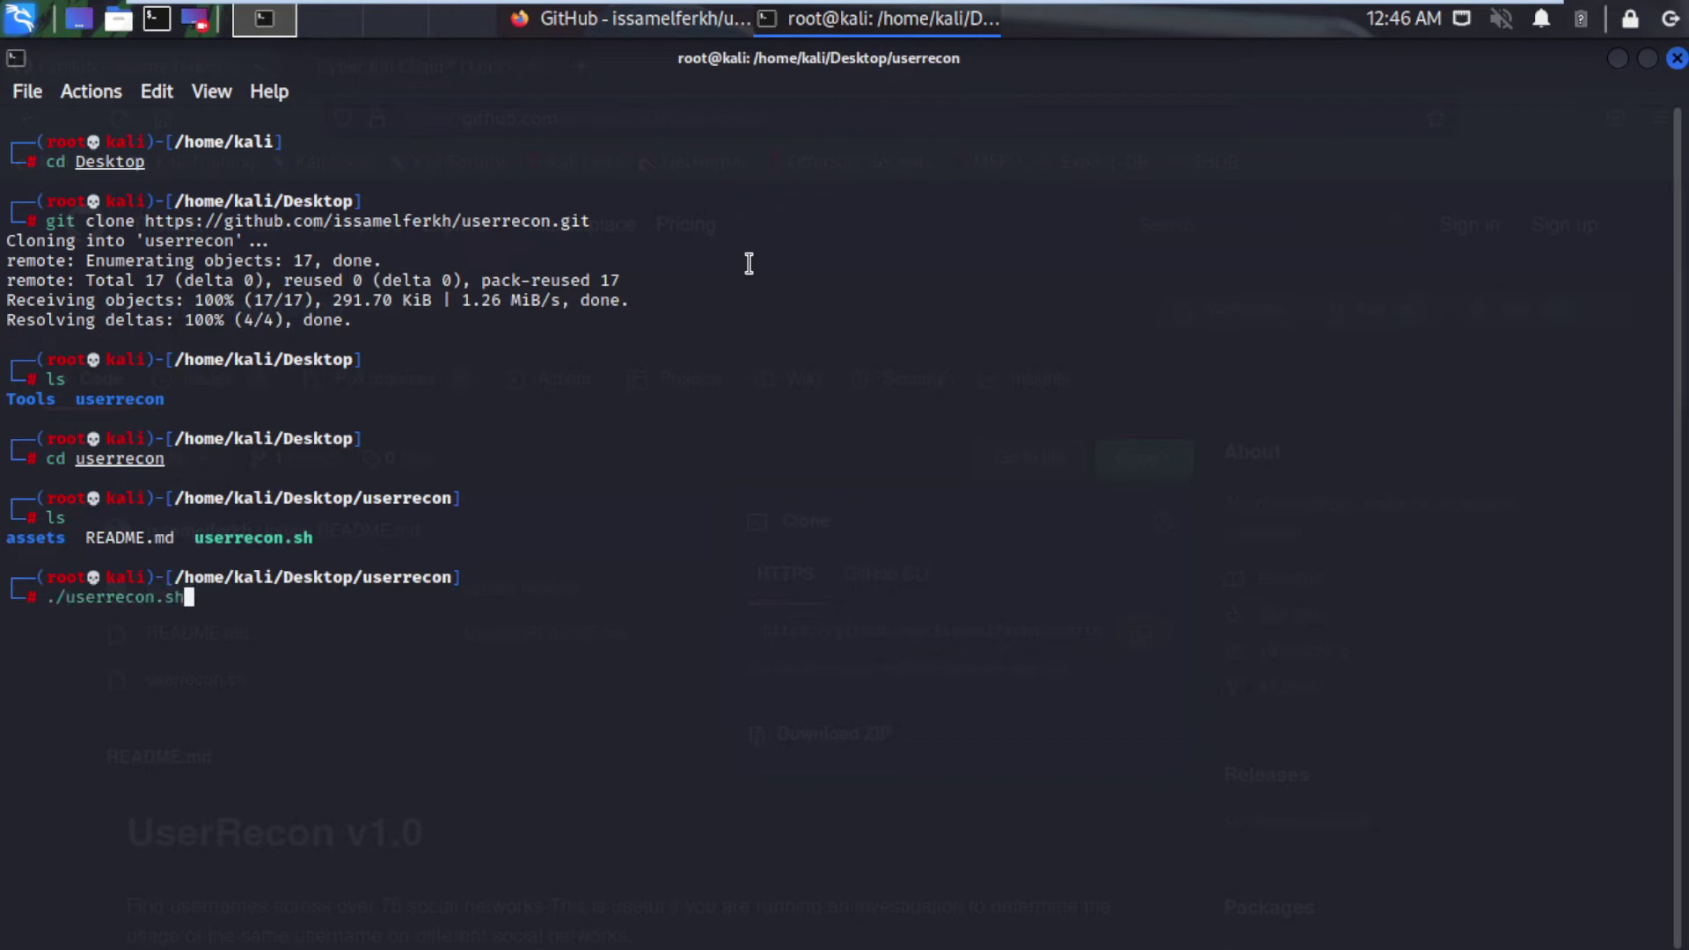
pyautogui.press('Return')
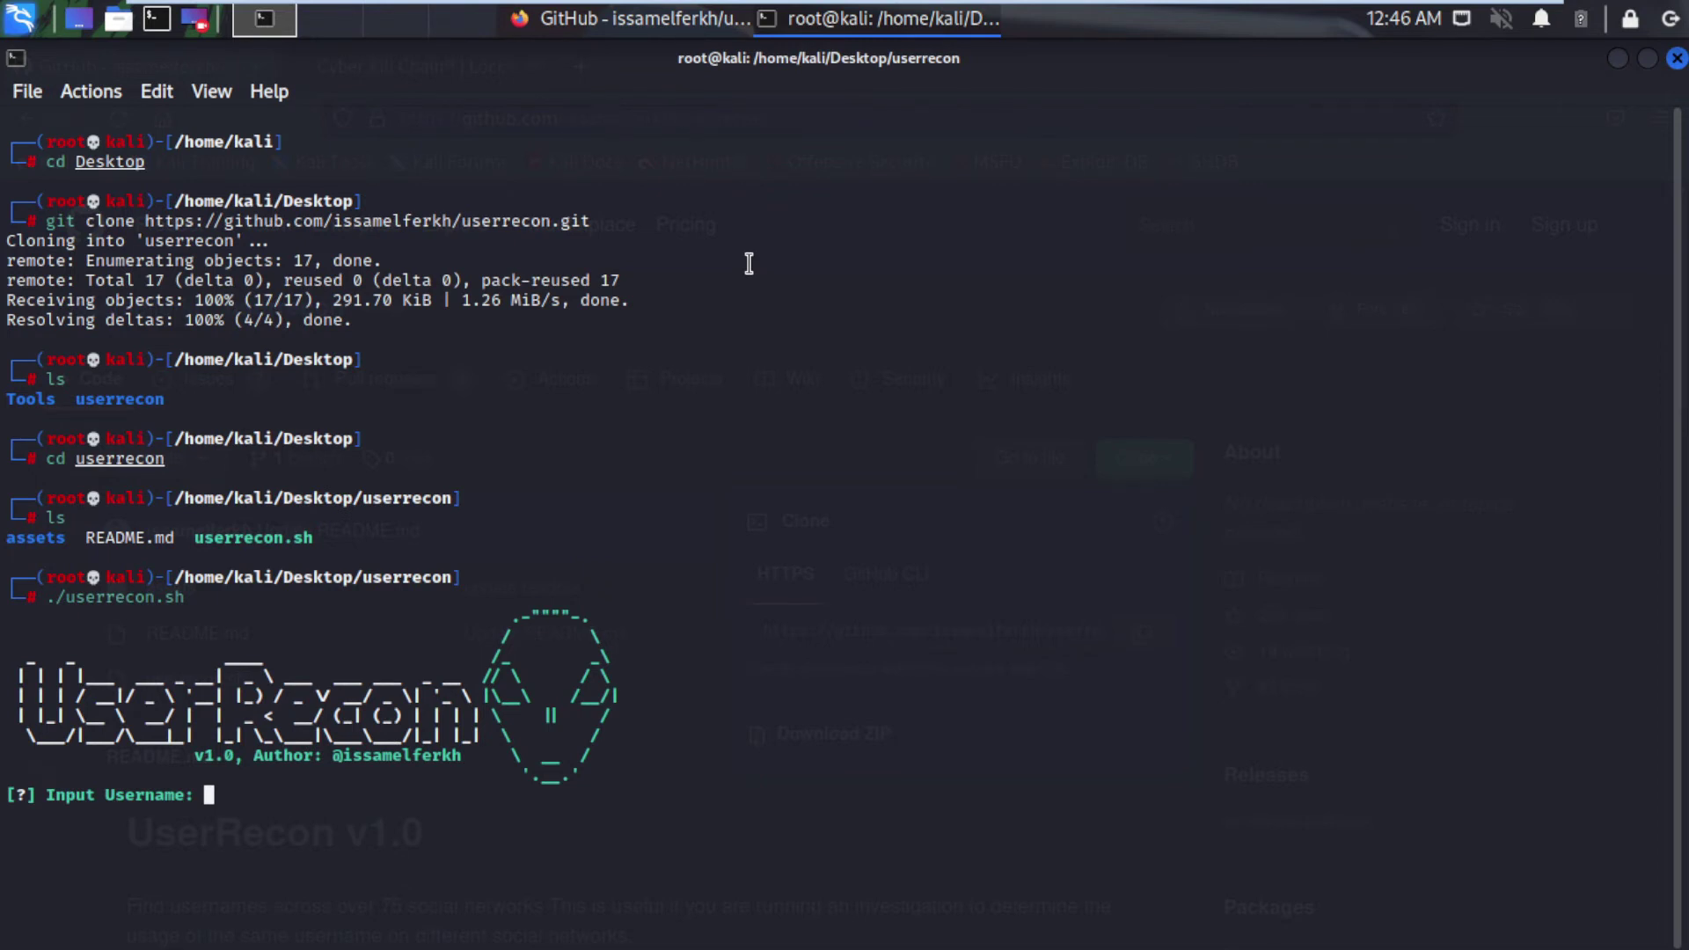
pyautogui.write('bt')
pyautogui.write('xploit')
# - Enter btxploit at UserRecon's Input Username prompt
pyautogui.press('Return')
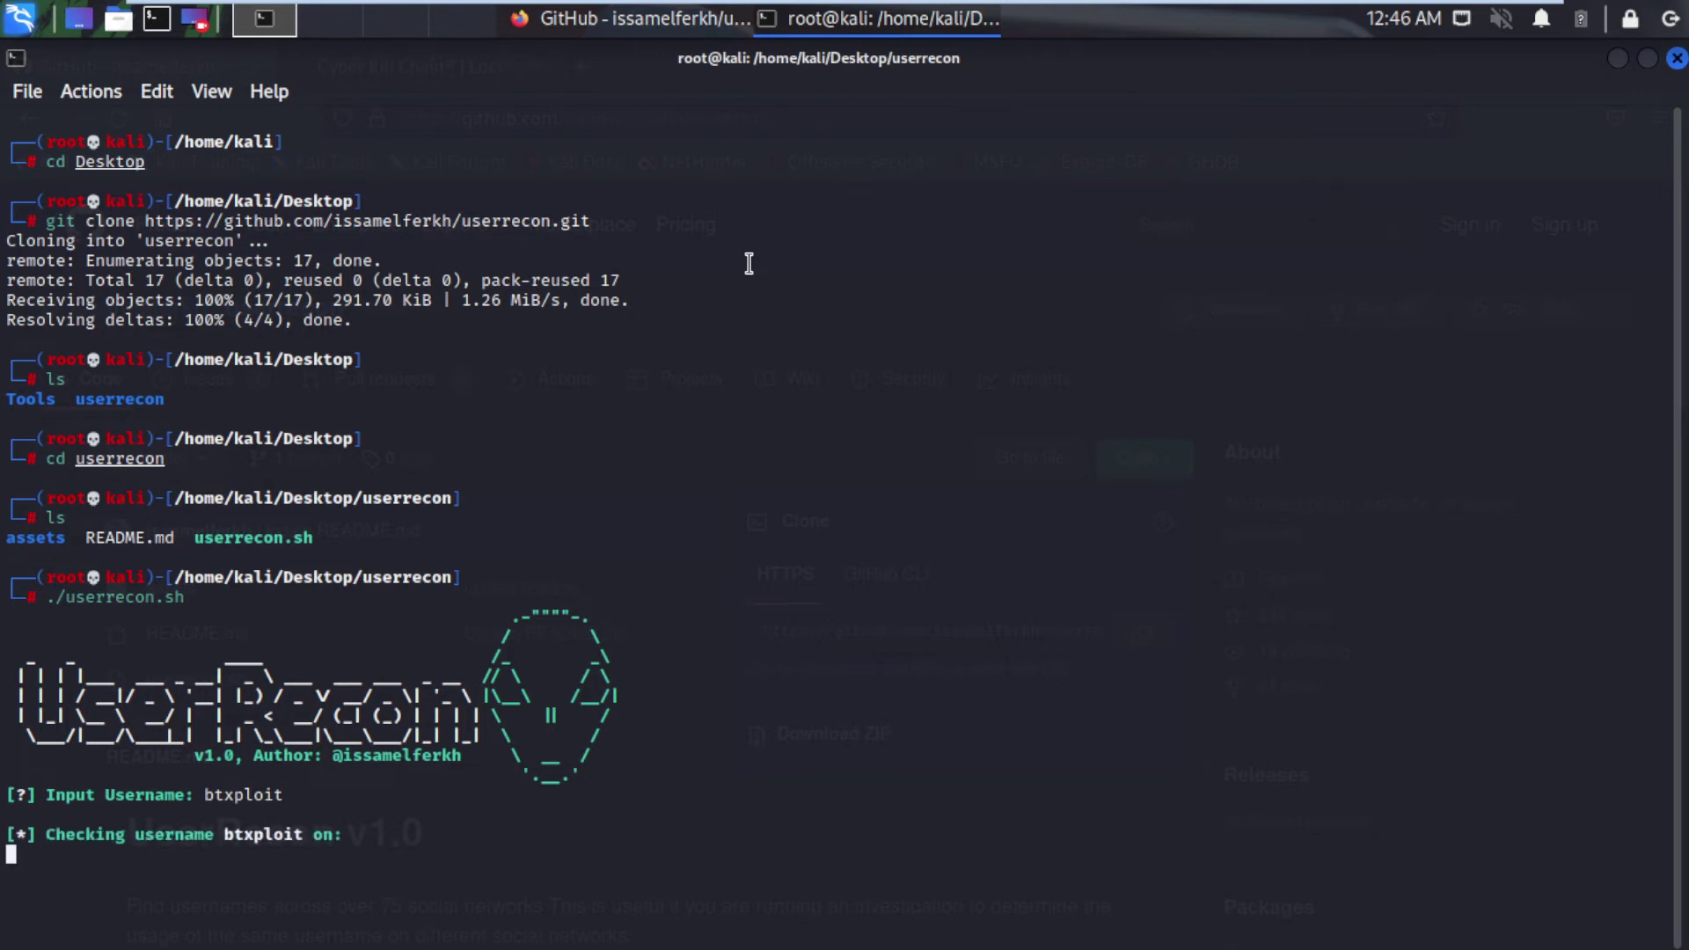